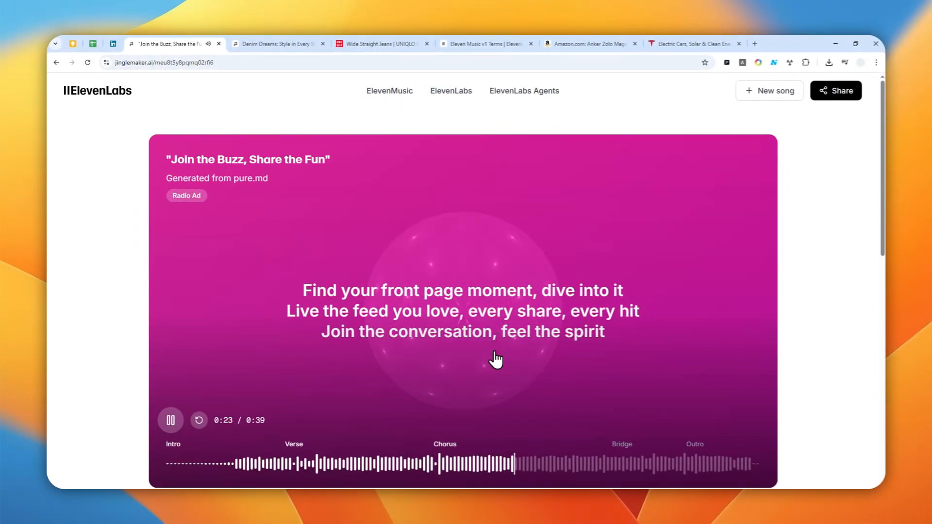
# Pause the "Join the Buzz, Share the Fun" jingle and play "Denim Dreams: Style in Every Stitch" after viewing its UNIQLO jeans page
pyautogui.scroll(-1, 563, 390)
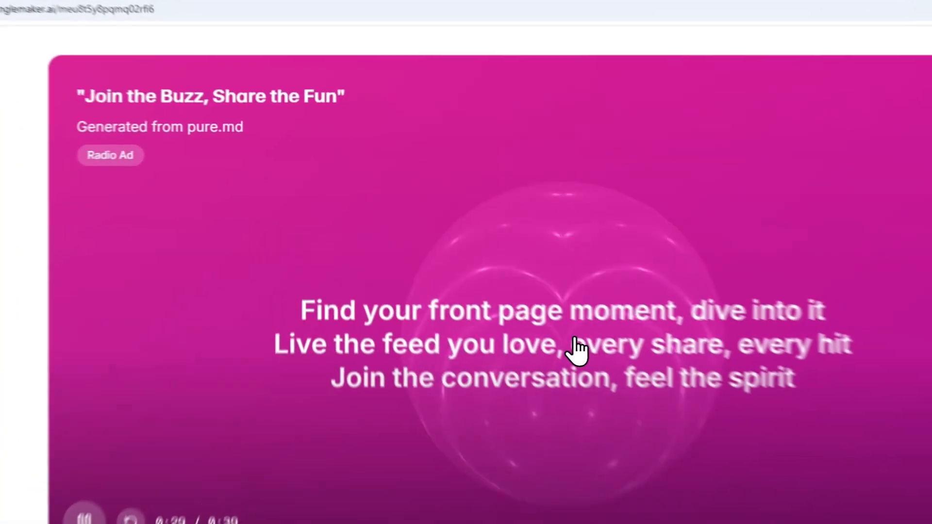
pyautogui.click(461, 254)
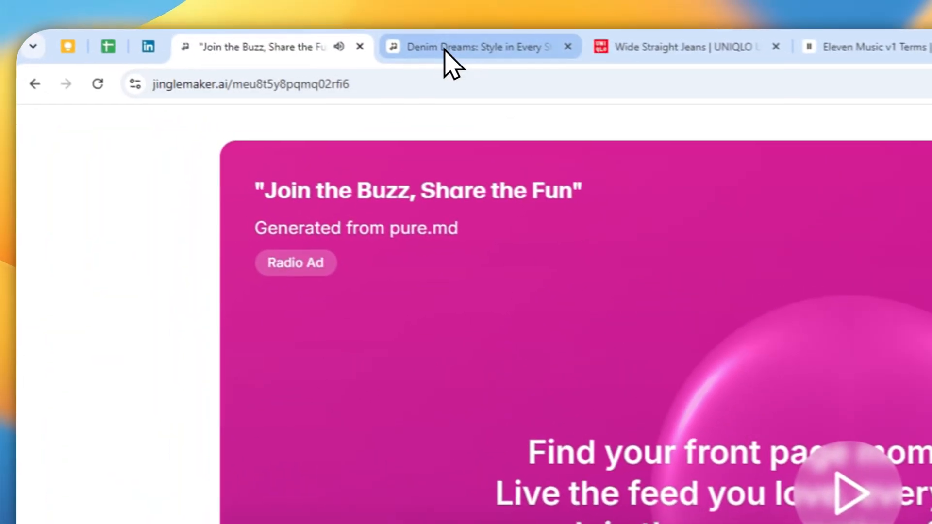
pyautogui.click(480, 39)
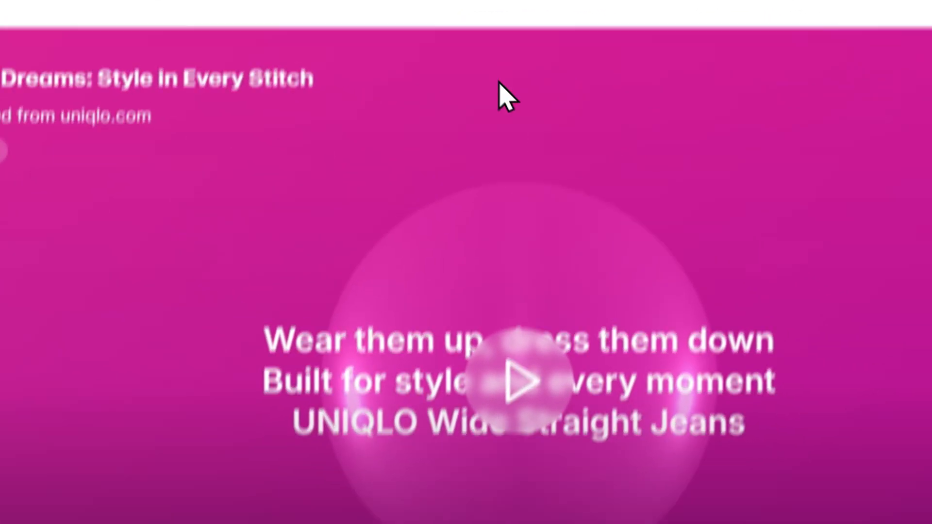
pyautogui.click(403, 26)
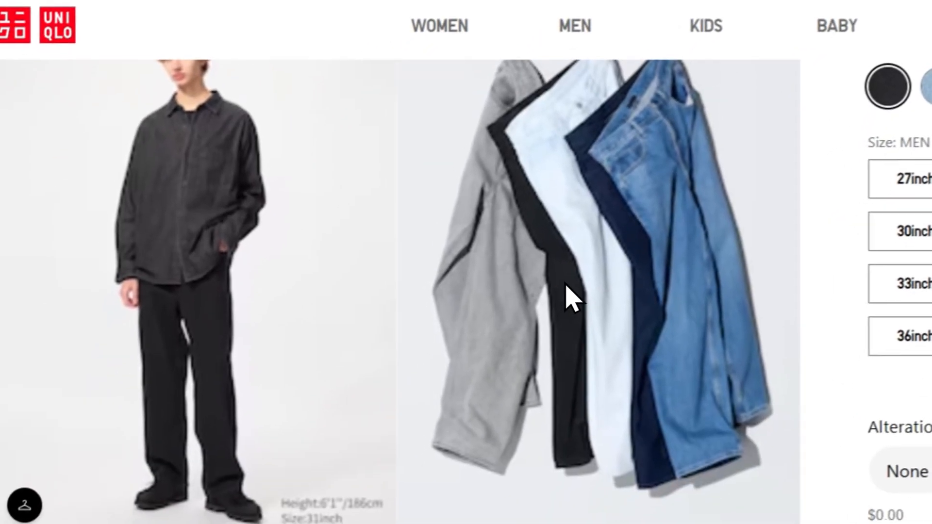
pyautogui.click(256, 26)
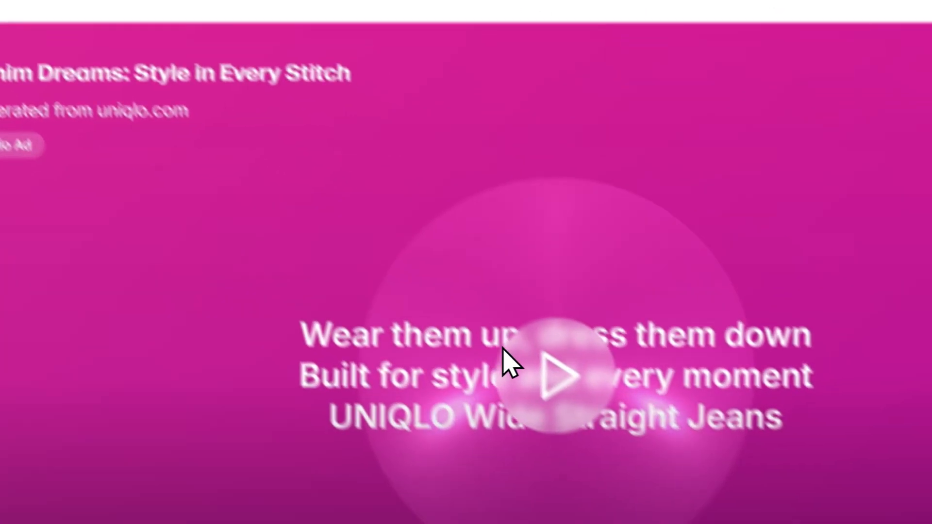
pyautogui.click(537, 374)
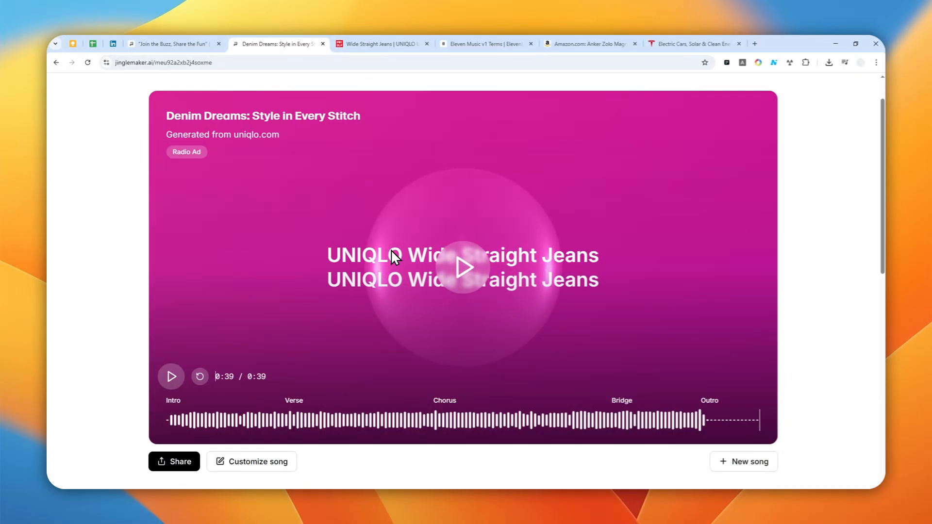
# Open jinglemaker.ai in a new browser tab
pyautogui.scroll(1, 464, 288)
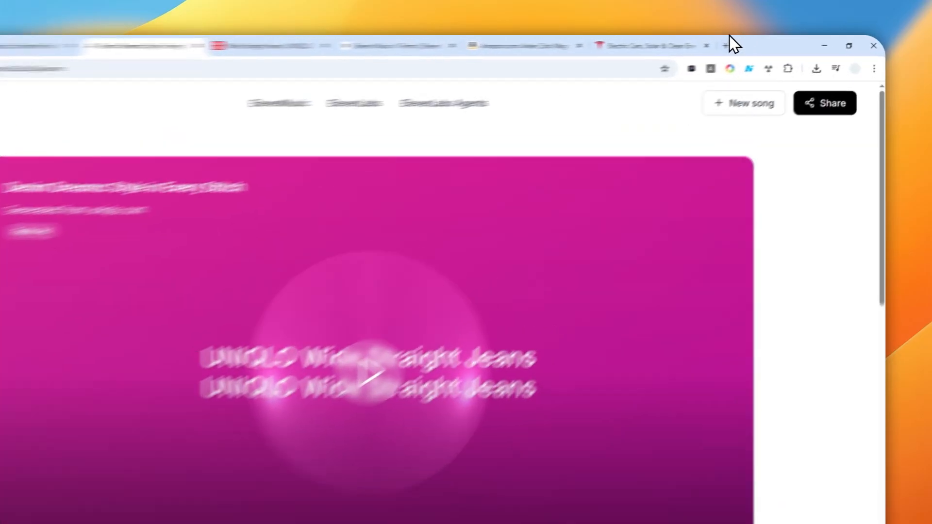
pyautogui.click(755, 44)
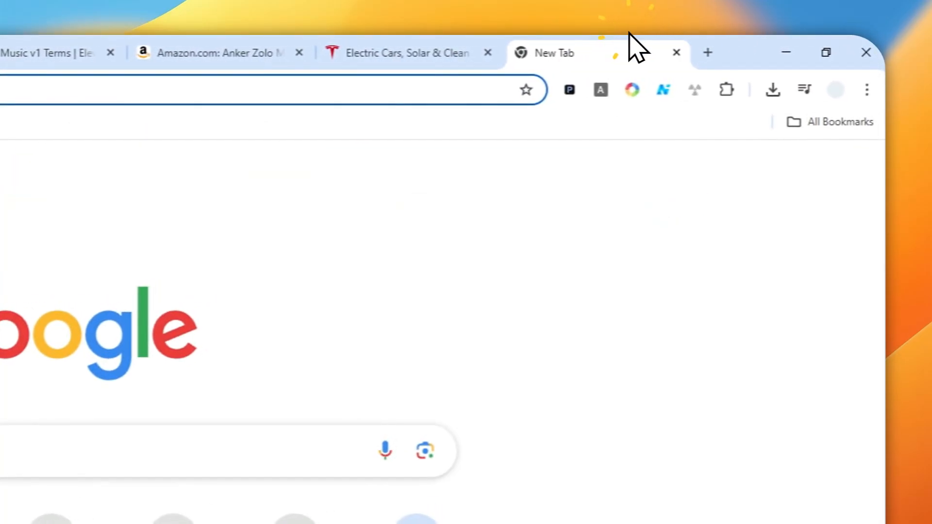
pyautogui.write('jinglemaker.ai')
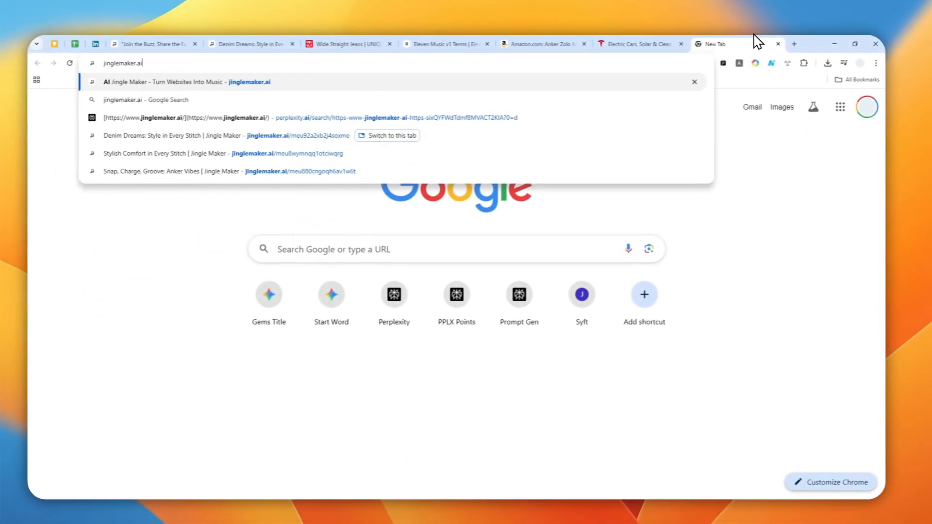
pyautogui.press('Return')
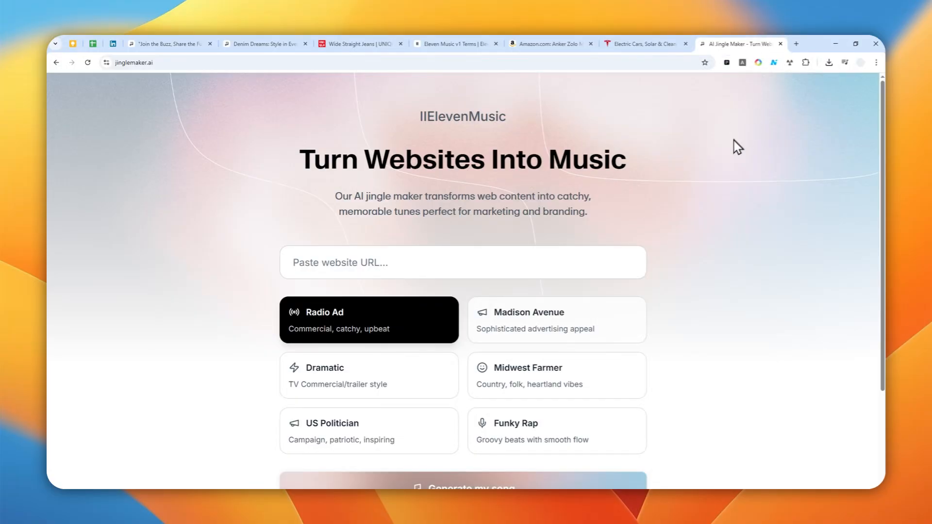
# Switch to the Tesla site and open the Cybertruck's Learn More page
pyautogui.click(660, 44)
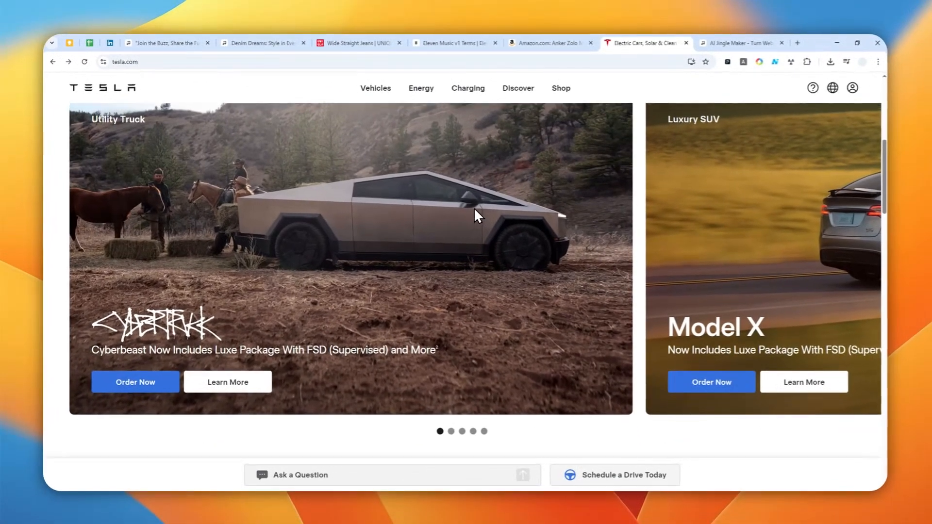
pyautogui.scroll(2, 413, 237)
pyautogui.scroll(-2, 395, 236)
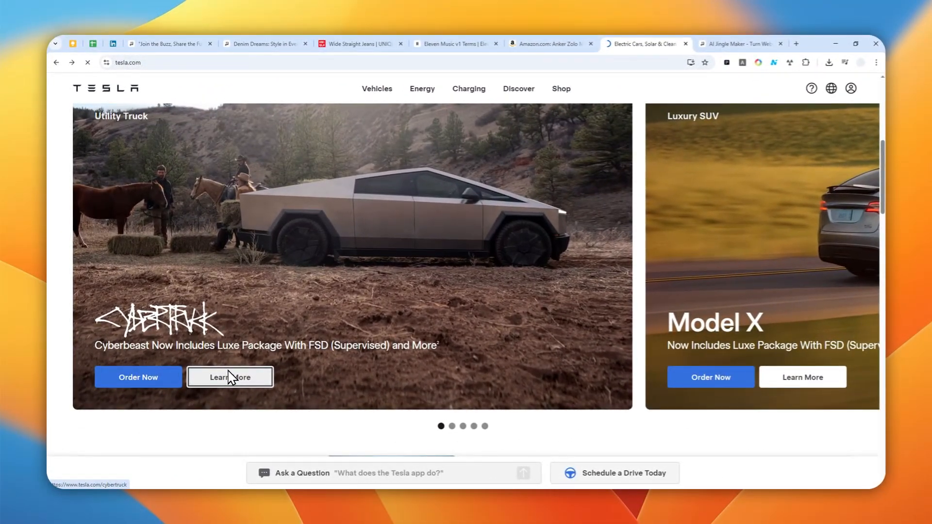
pyautogui.click(229, 377)
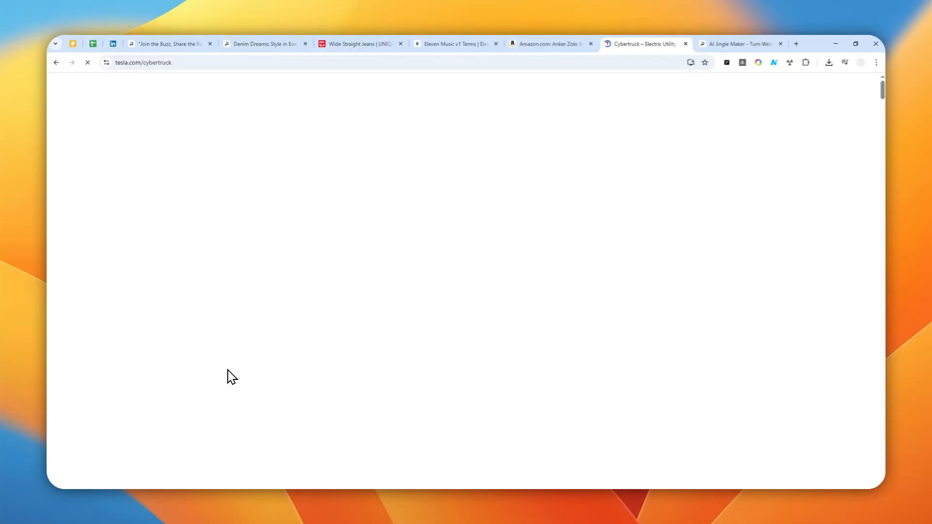
# Copy the Cybertruck page's address and paste it into Jingle Maker's website URL field
pyautogui.click(168, 62)
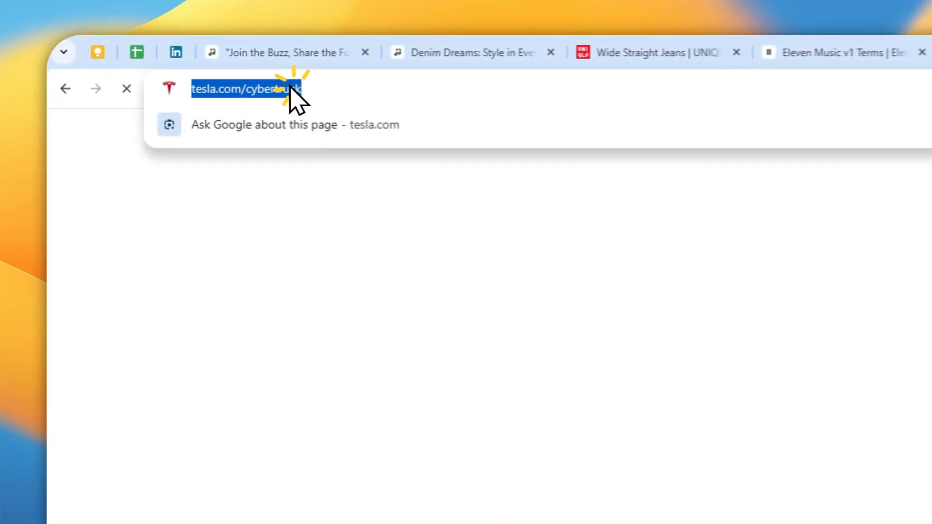
pyautogui.rightClick(152, 61)
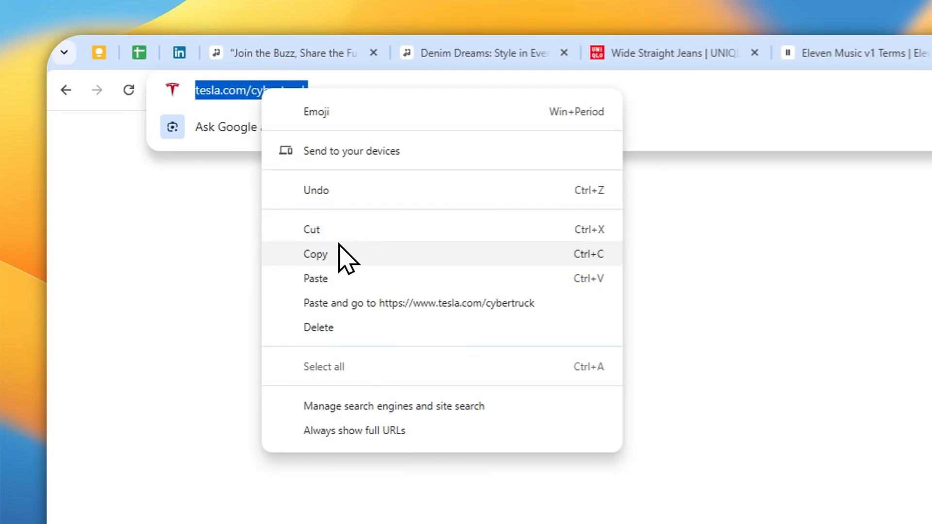
pyautogui.click(344, 257)
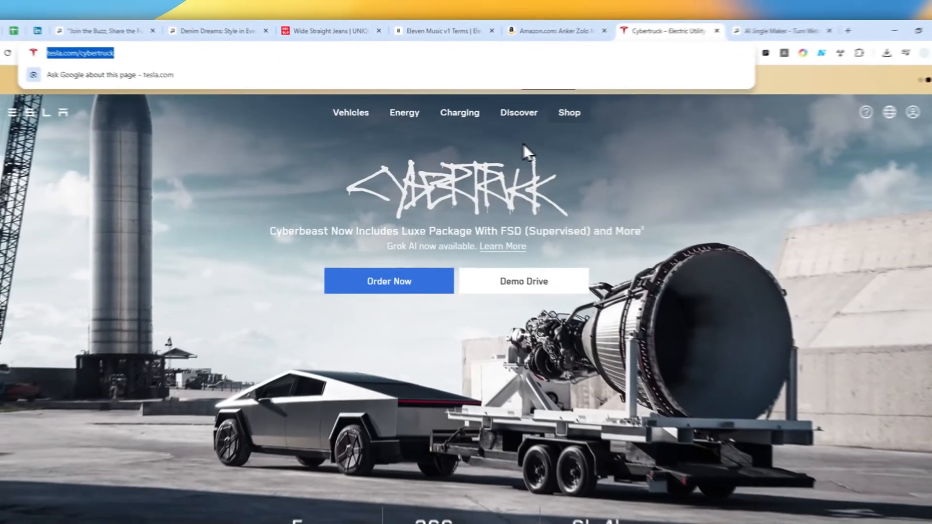
pyautogui.scroll(-2, 621, 228)
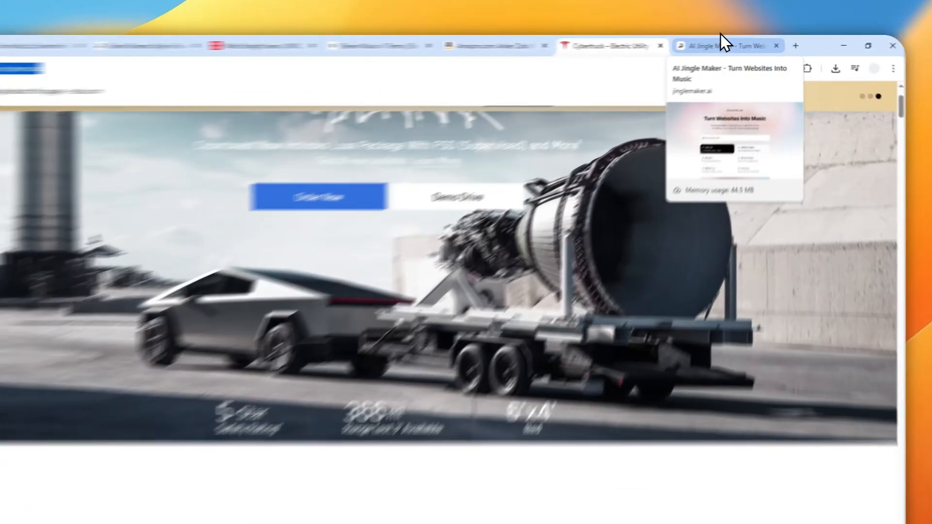
pyautogui.click(733, 37)
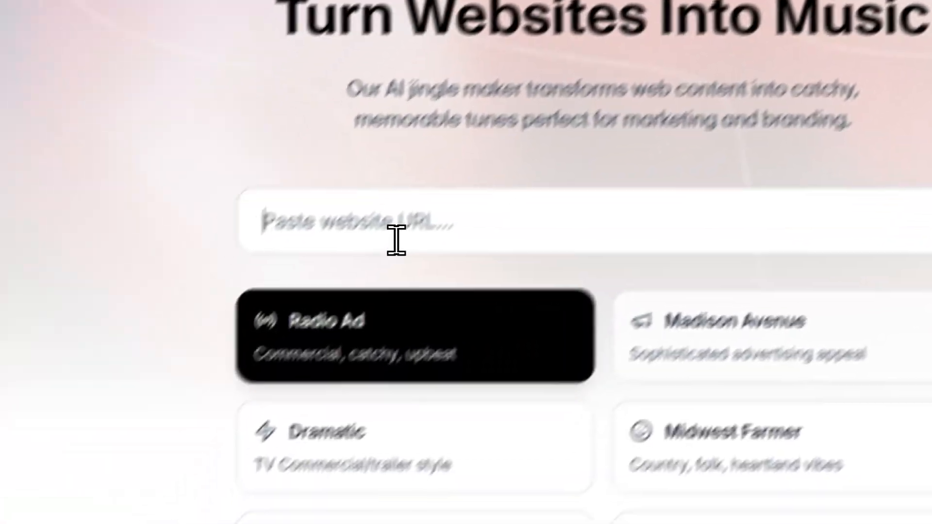
pyautogui.rightClick(435, 148)
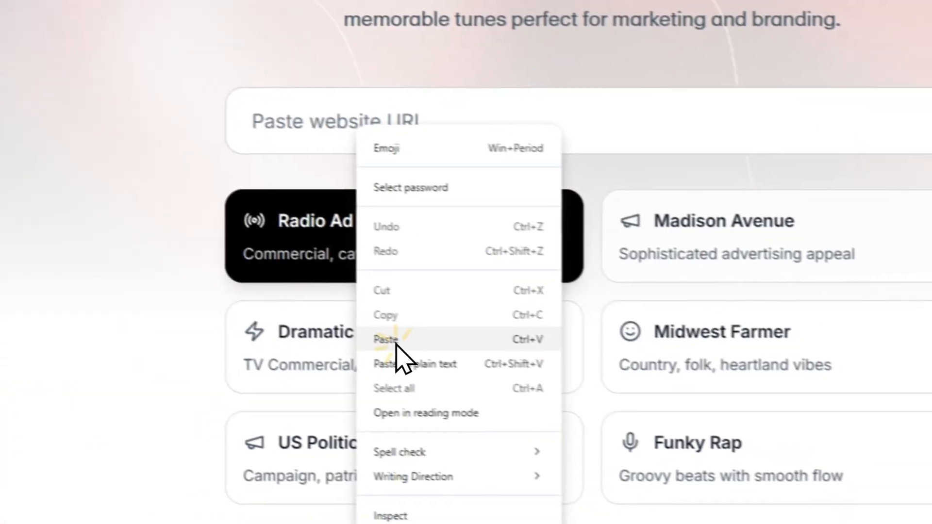
pyautogui.click(480, 364)
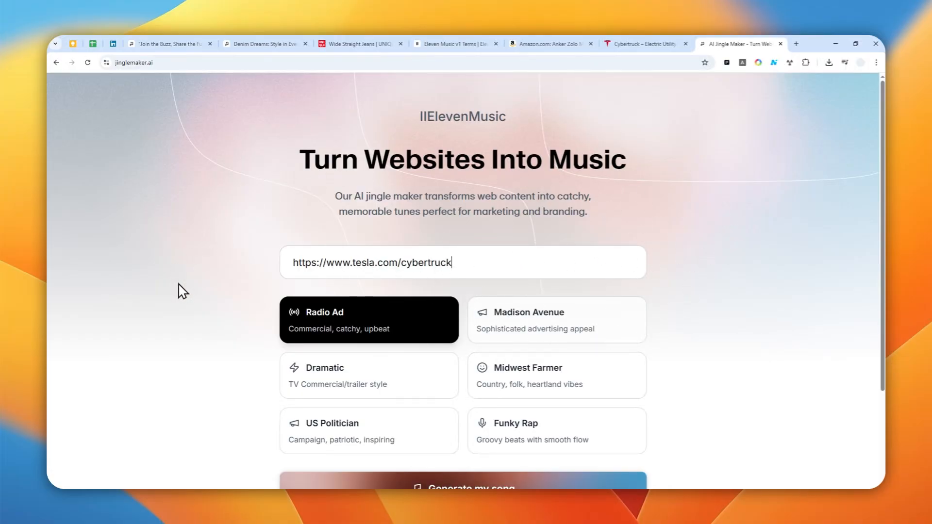
pyautogui.click(311, 264)
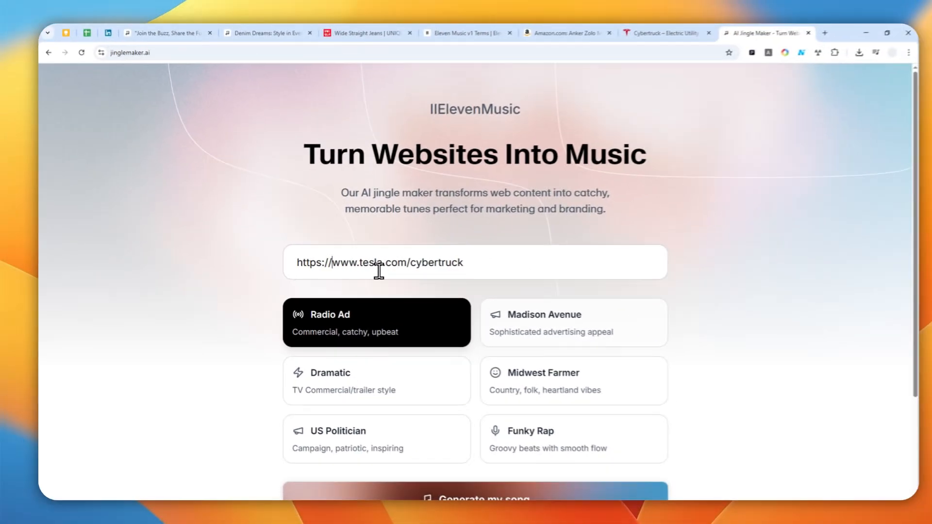
pyautogui.press('Home')
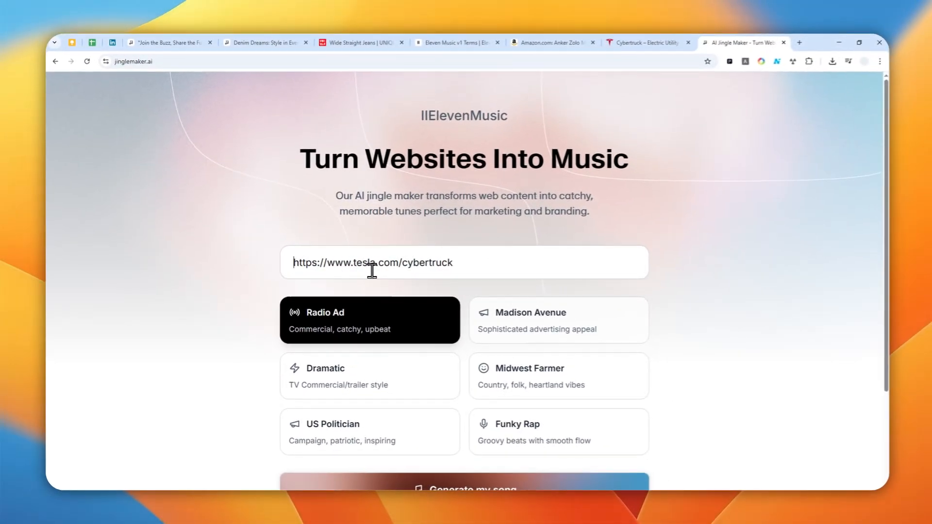
pyautogui.write('https://h')
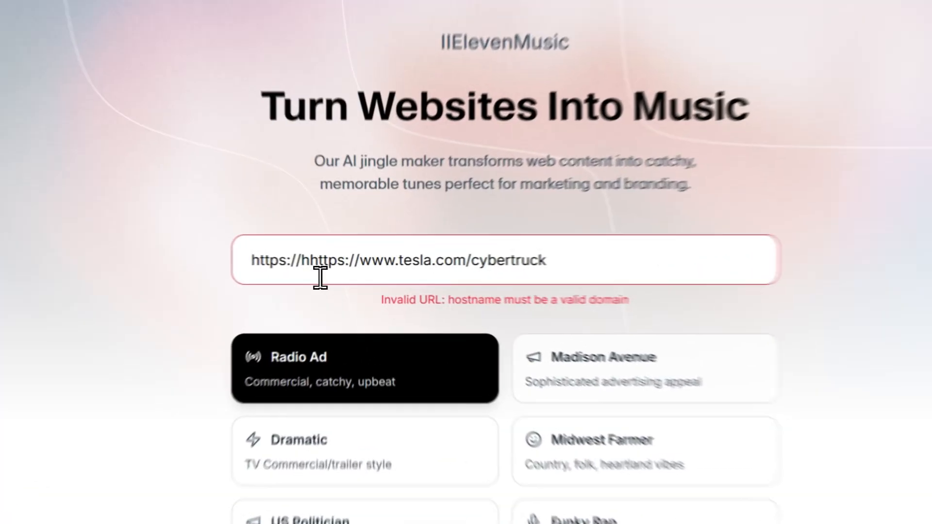
pyautogui.click(337, 272)
pyautogui.press('BackSpace')
pyautogui.moveTo(526, 263); pyautogui.dragTo(339, 271)
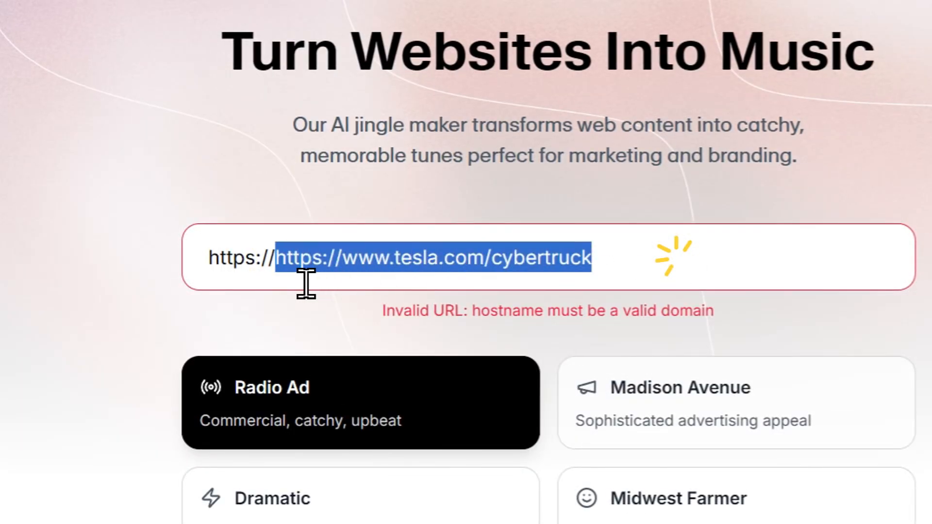
pyautogui.hotkey('ctrl', 'a')
pyautogui.press('BackSpace')
pyautogui.write('https://ss')
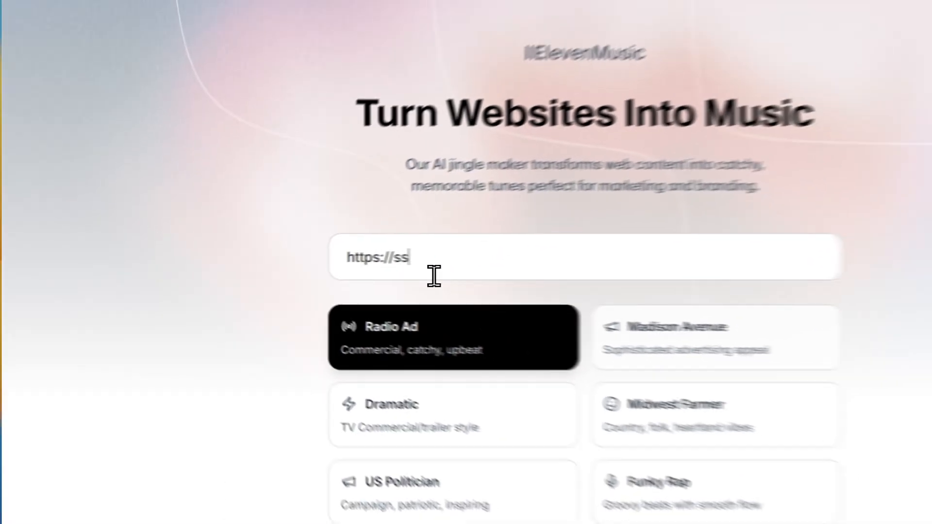
pyautogui.press('BackSpace')
pyautogui.press('BackSpace')
pyautogui.press('BackSpace')
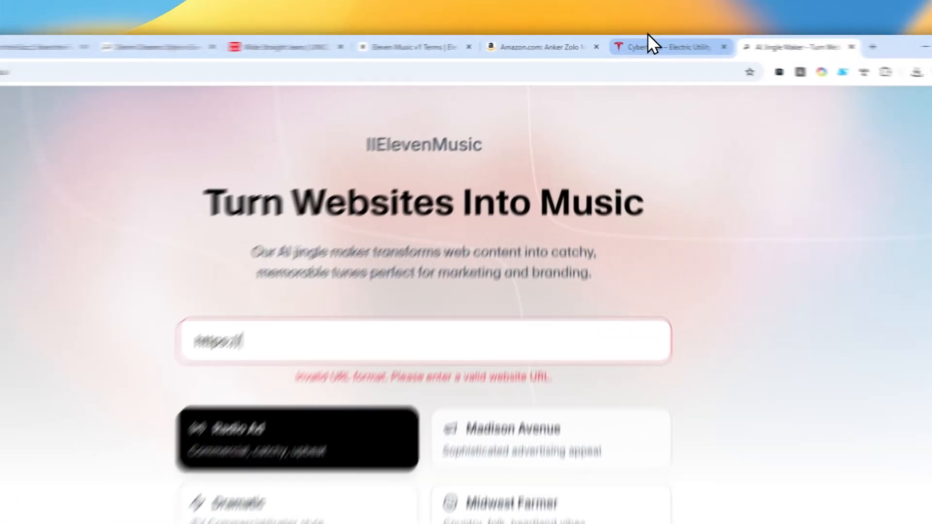
pyautogui.click(647, 43)
pyautogui.click(172, 62)
pyautogui.click(210, 67)
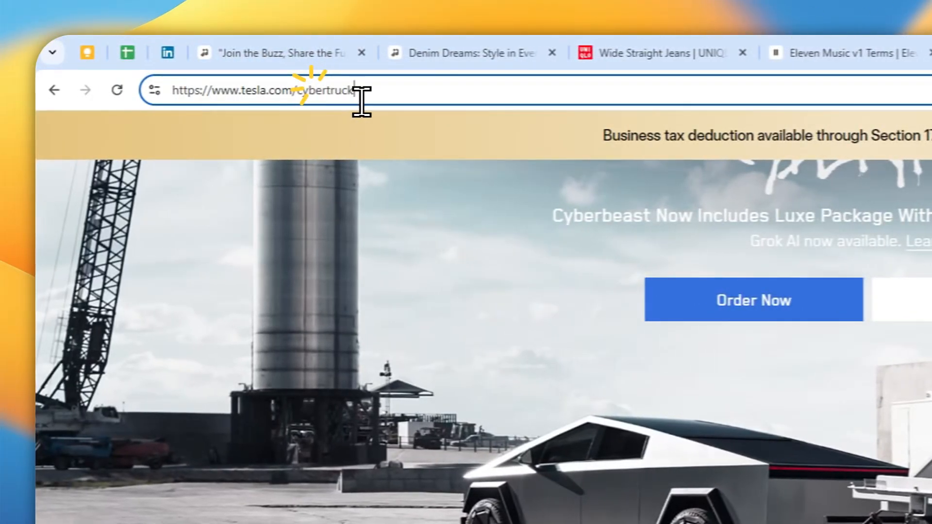
pyautogui.press('Left')
pyautogui.press('Left')
pyautogui.press('Left')
pyautogui.press('Left')
pyautogui.press('Left')
pyautogui.press('Left')
pyautogui.press('Left')
pyautogui.press('Left')
pyautogui.press('Left')
pyautogui.press('Left')
pyautogui.press('Left')
pyautogui.press('Left')
pyautogui.press('Left')
pyautogui.press('Left')
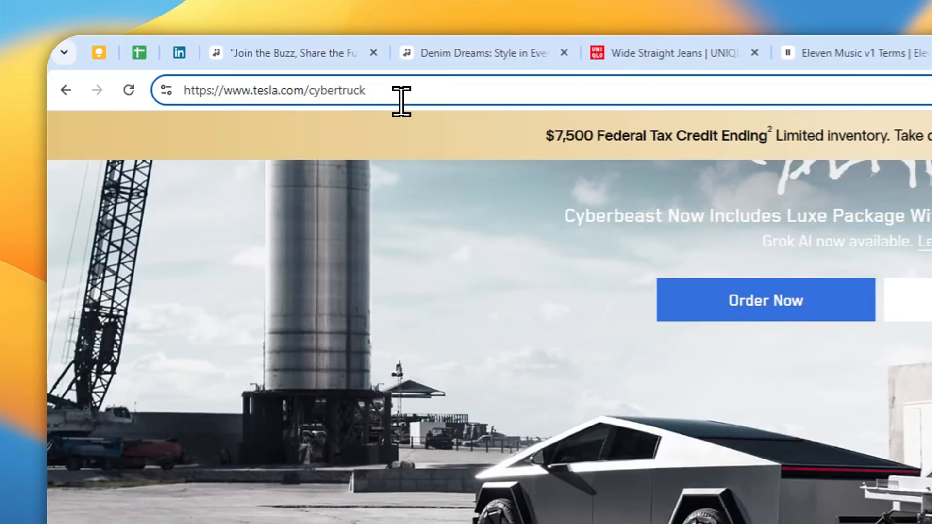
pyautogui.write('https:')
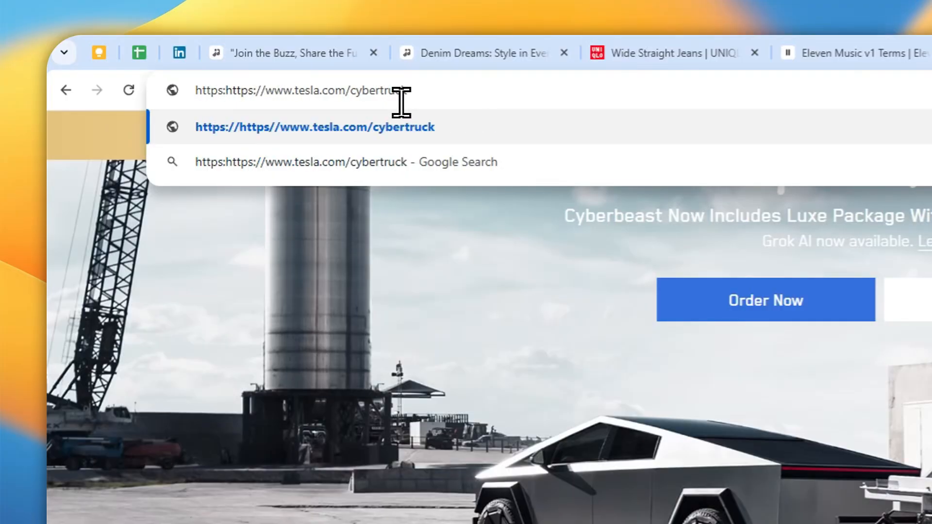
pyautogui.write('//')
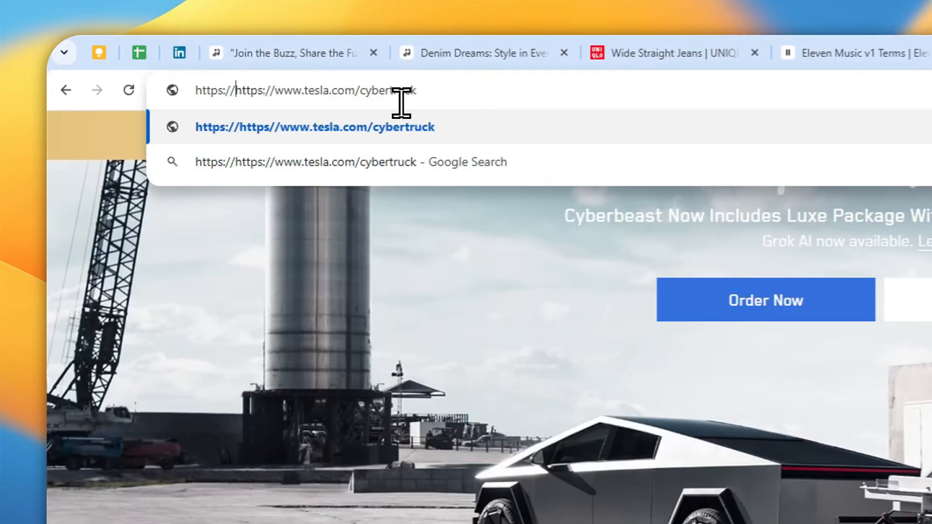
pyautogui.write('pure')
pyautogui.write('.md')
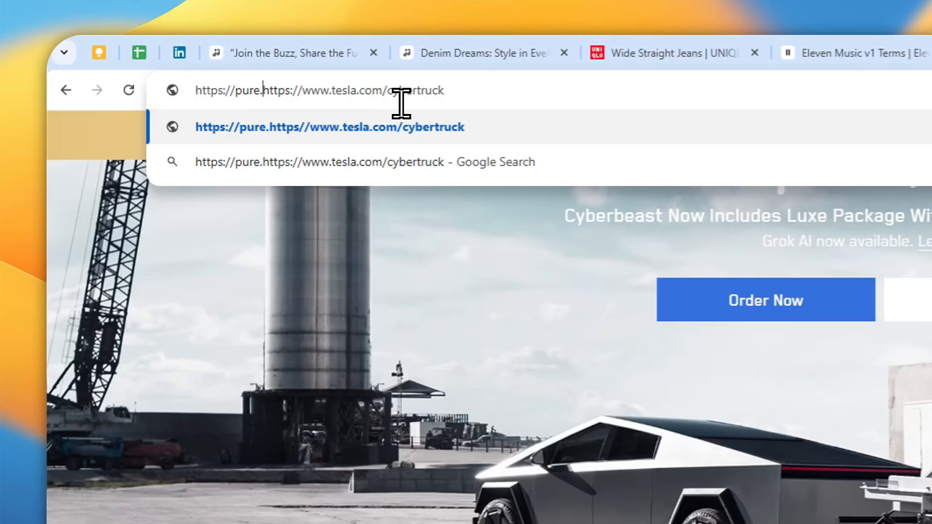
pyautogui.write('/')
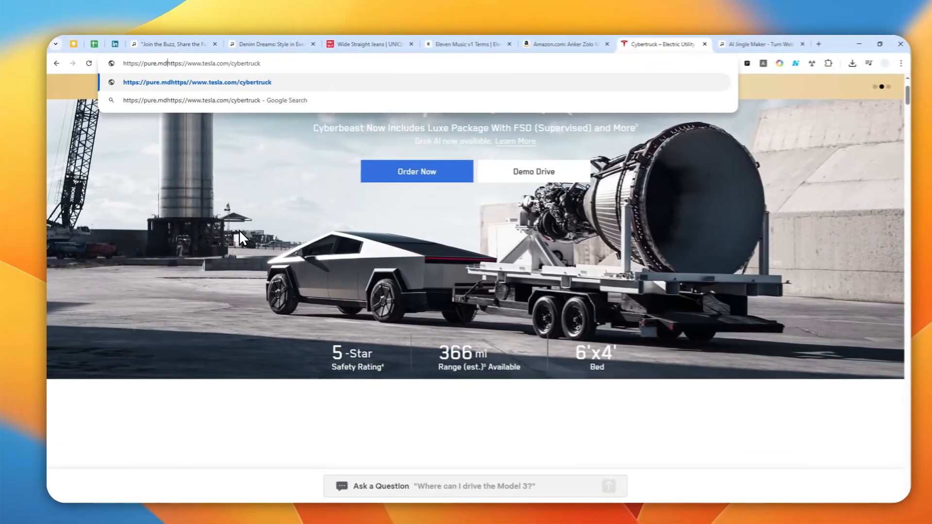
pyautogui.hotkey('ctrl', 'shift', 'Left')
pyautogui.hotkey('ctrl', 'shift', 'Left')
pyautogui.hotkey('ctrl', 'shift', 'Left')
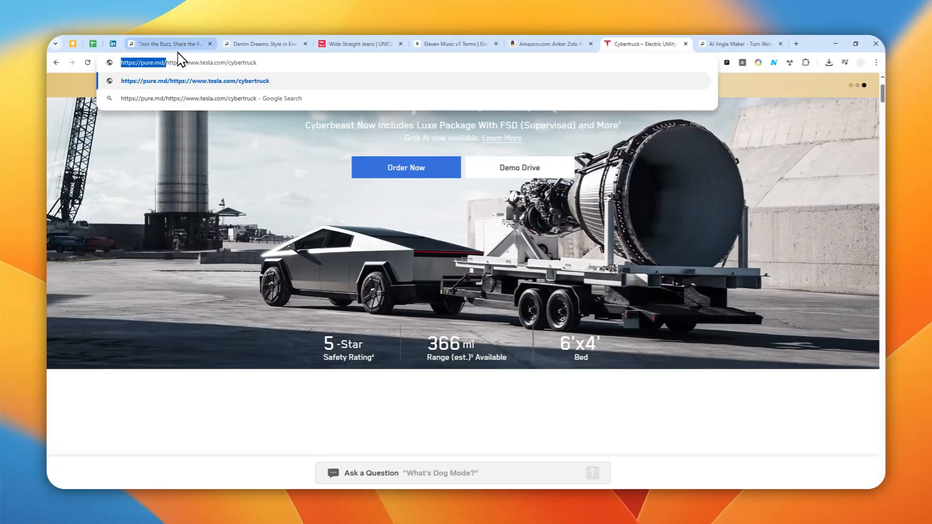
pyautogui.tripleClick(204, 62)
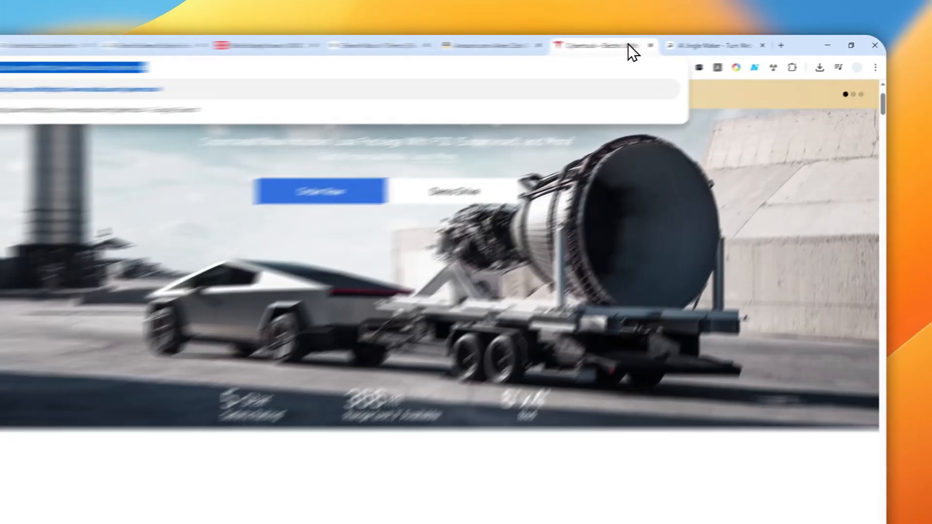
pyautogui.click(712, 43)
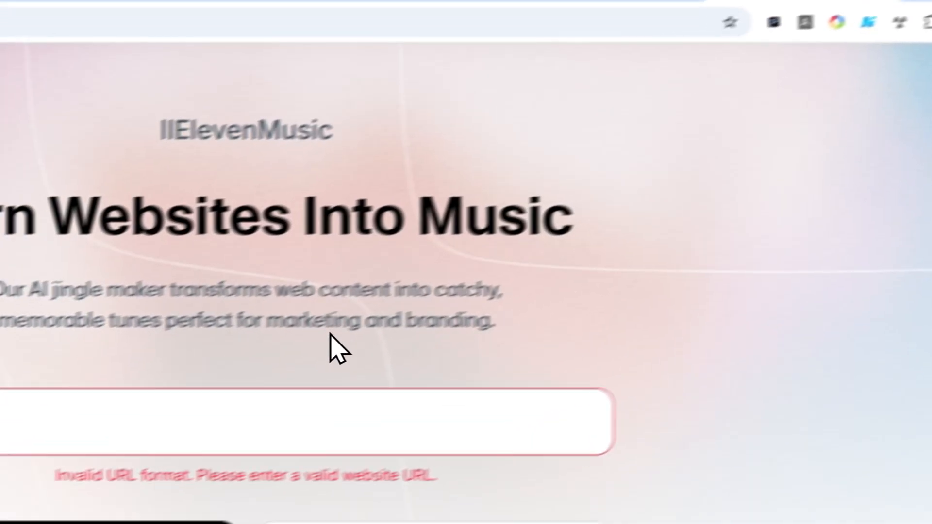
pyautogui.click(0, 473)
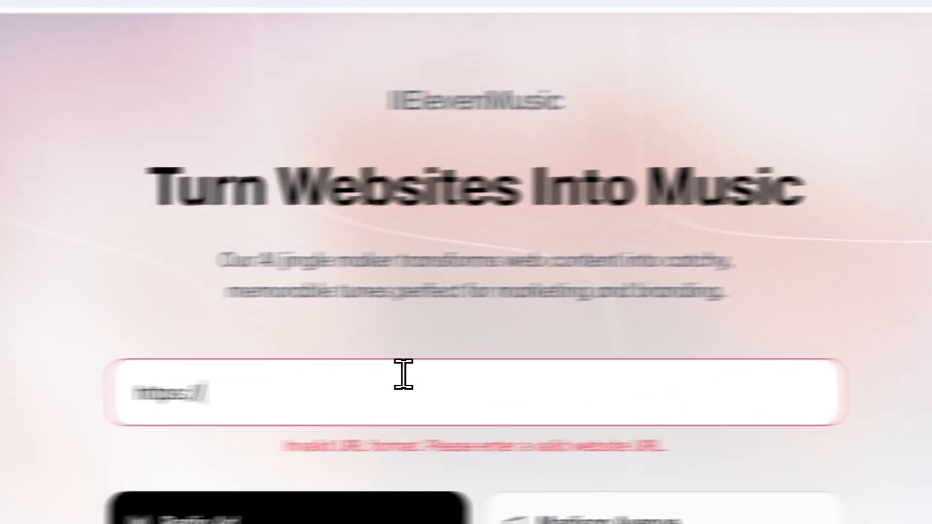
pyautogui.rightClick(517, 376)
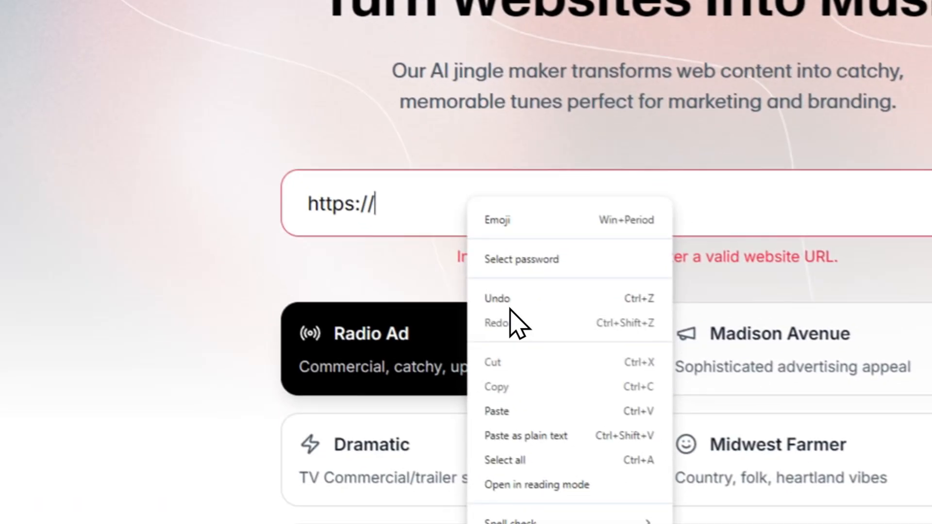
pyautogui.click(512, 370)
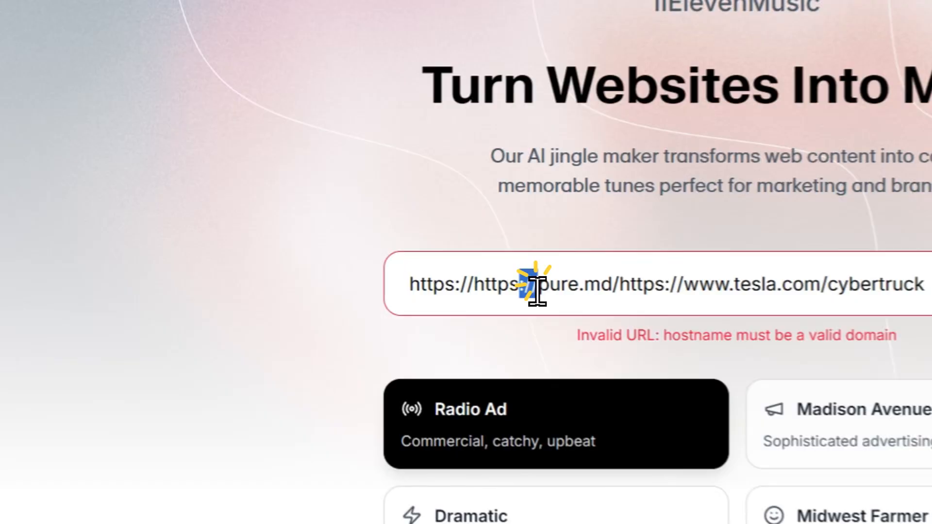
pyautogui.moveTo(433, 276); pyautogui.dragTo(387, 277)
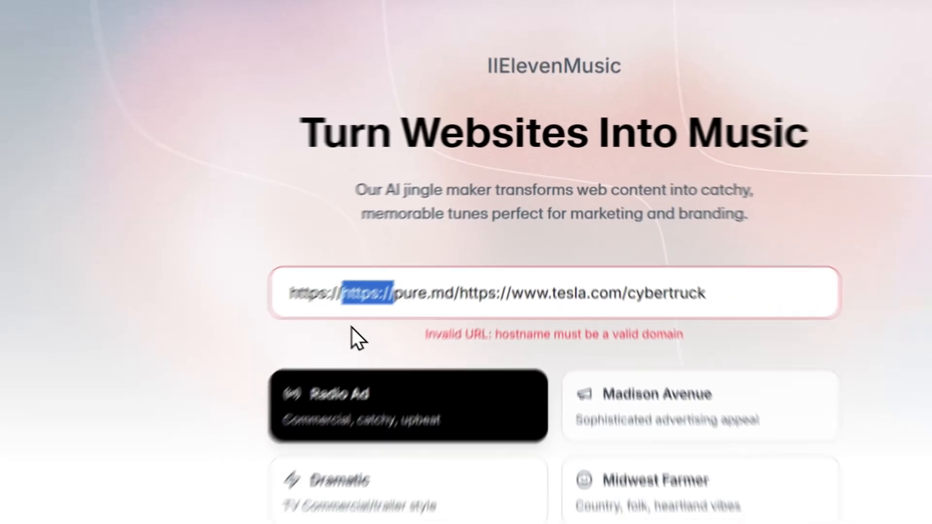
pyautogui.press('BackSpace')
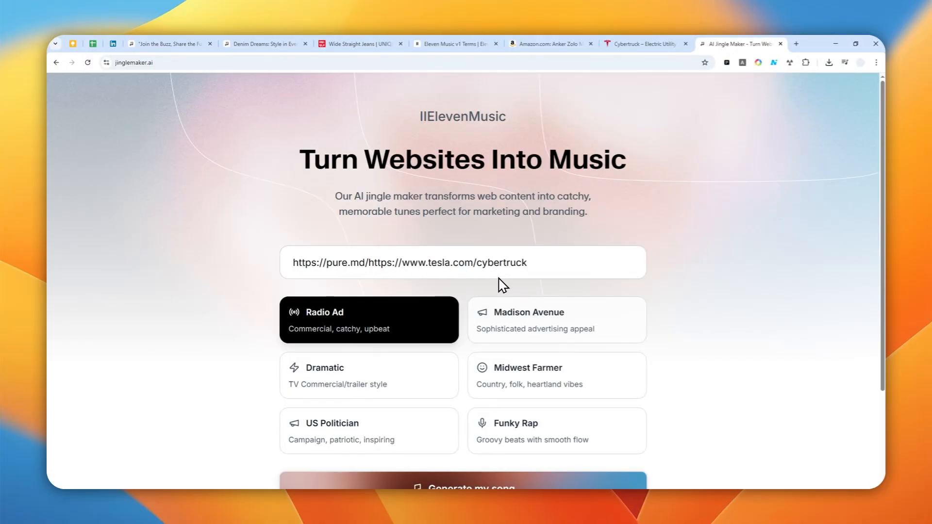
# Choose the Funky Rap style and generate the song
pyautogui.scroll(-1, 504, 267)
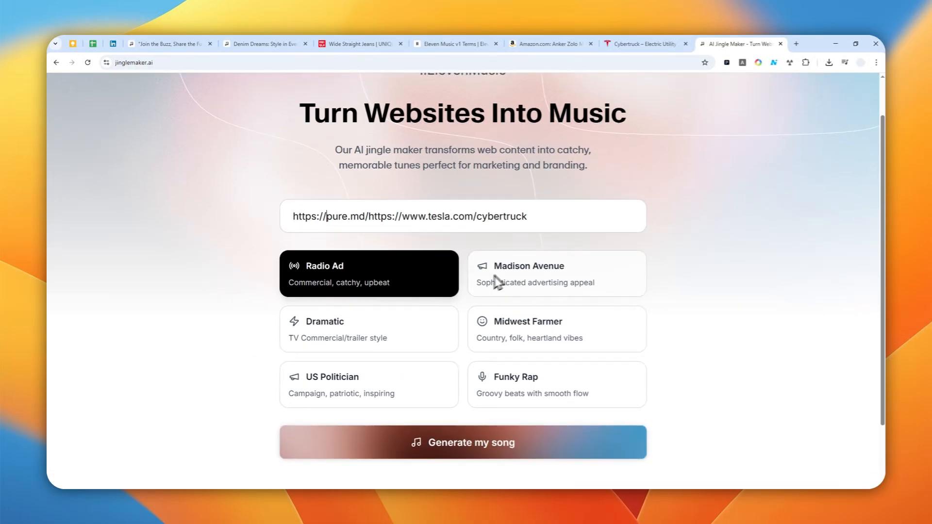
pyautogui.scroll(-2, 318, 290)
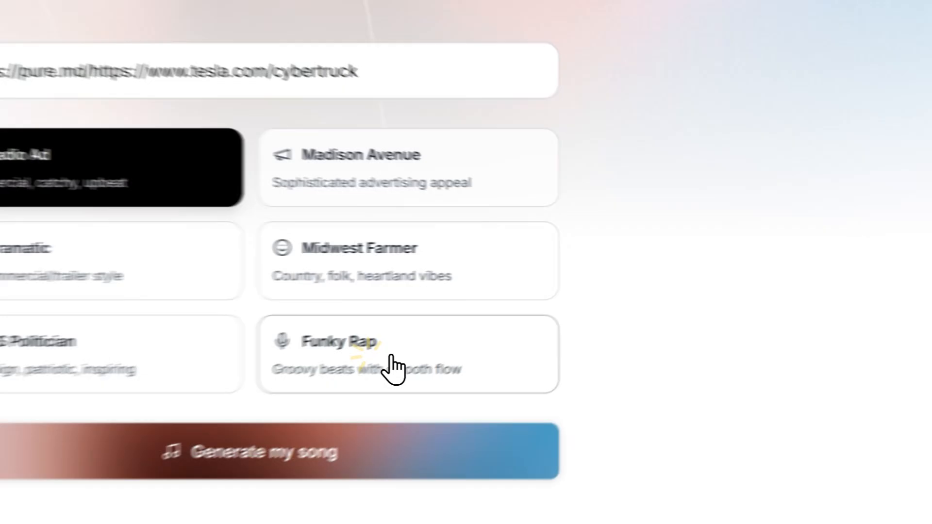
pyautogui.click(531, 299)
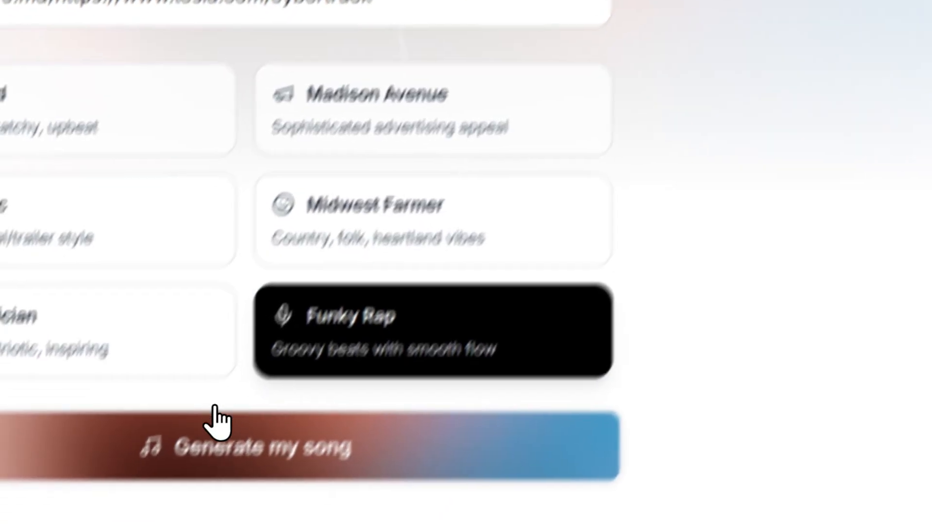
pyautogui.click(212, 415)
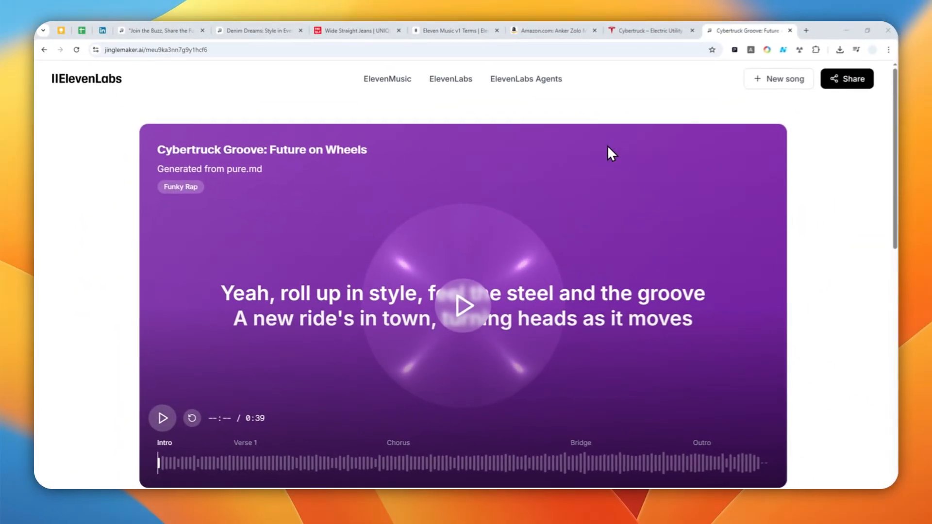
# Play the generated Cybertruck jingle from the start and pause it at about 0:14
pyautogui.scroll(-3, 466, 145)
pyautogui.scroll(2, 495, 194)
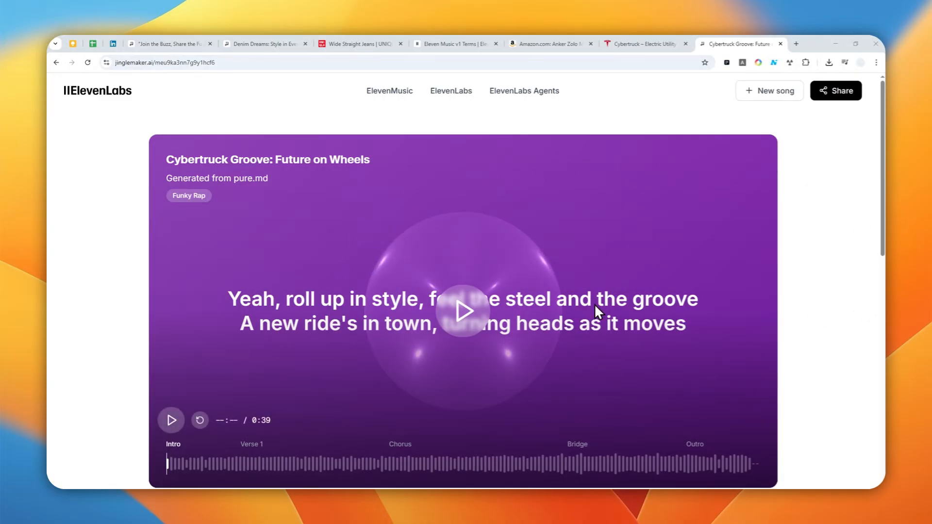
pyautogui.scroll(-1, 459, 267)
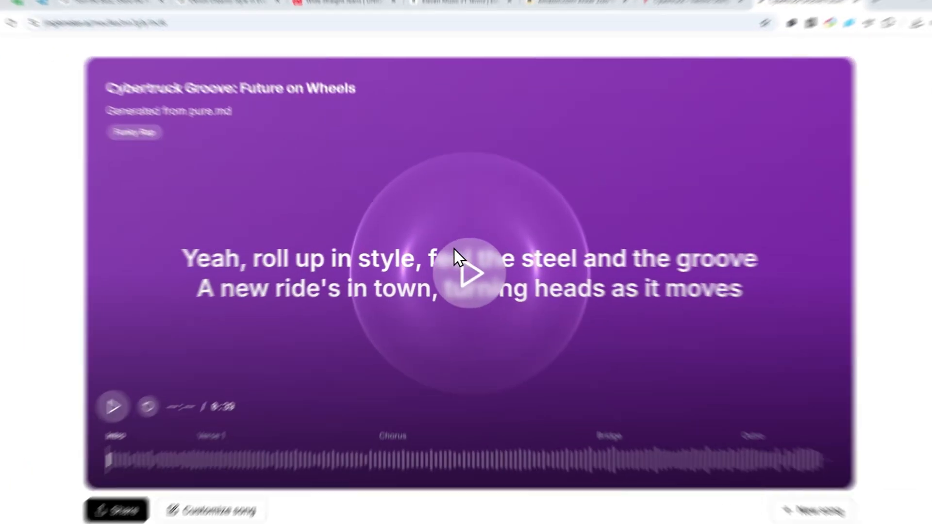
pyautogui.click(456, 262)
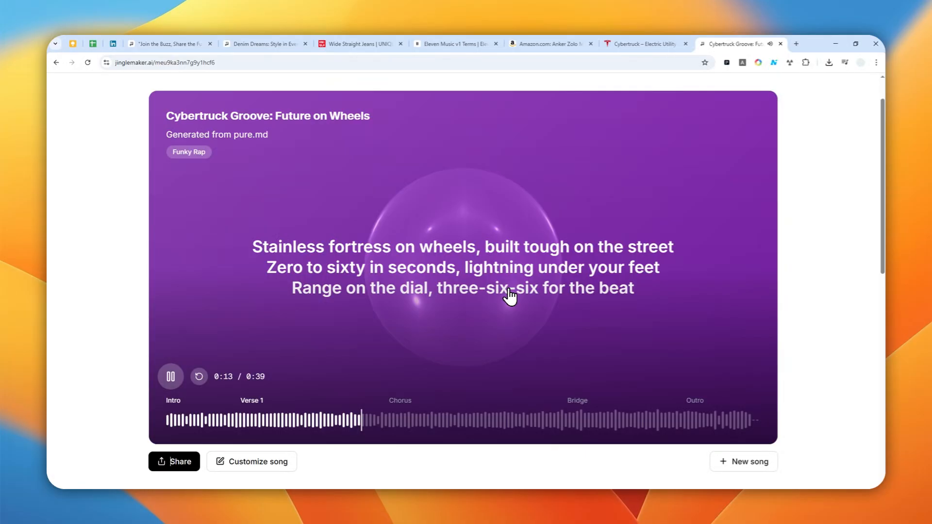
pyautogui.click(511, 326)
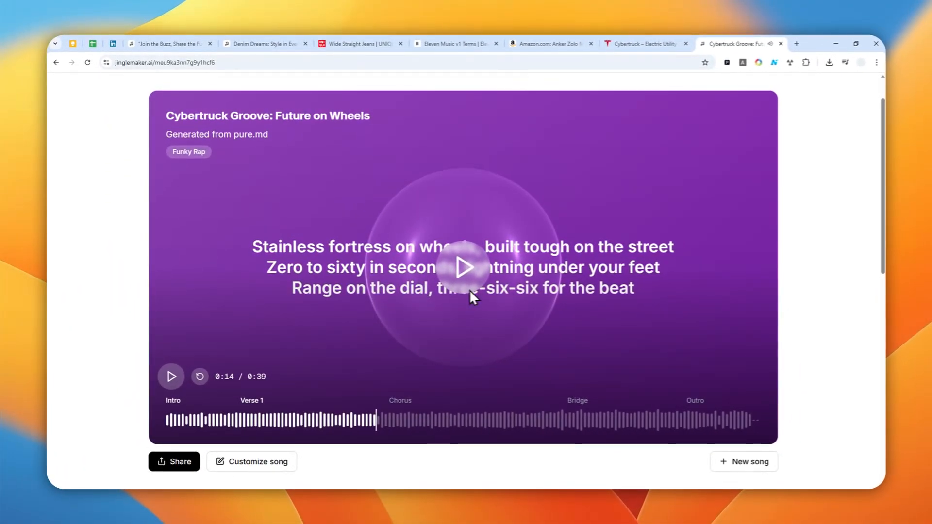
# Open the sharing options for the Cybertruck song and show its download form
pyautogui.scroll(2, 509, 291)
pyautogui.scroll(-3, 534, 262)
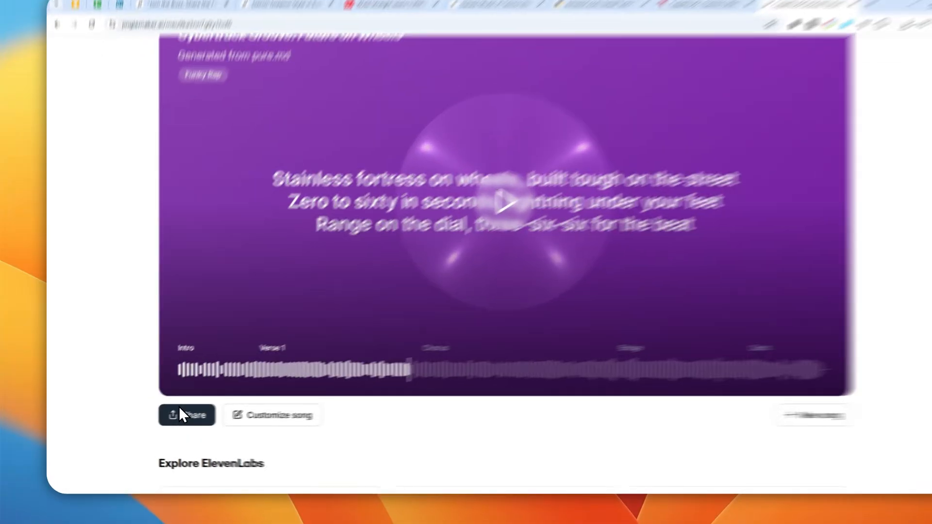
pyautogui.click(177, 417)
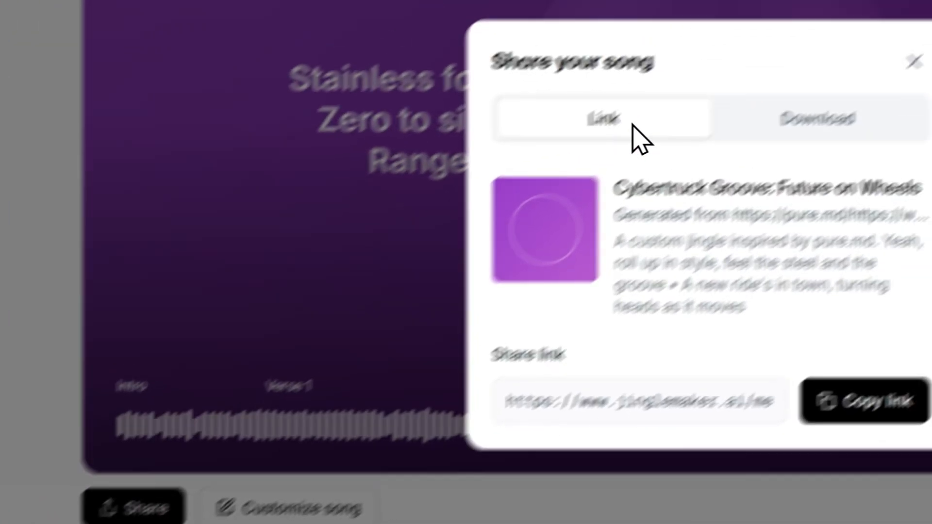
pyautogui.click(653, 172)
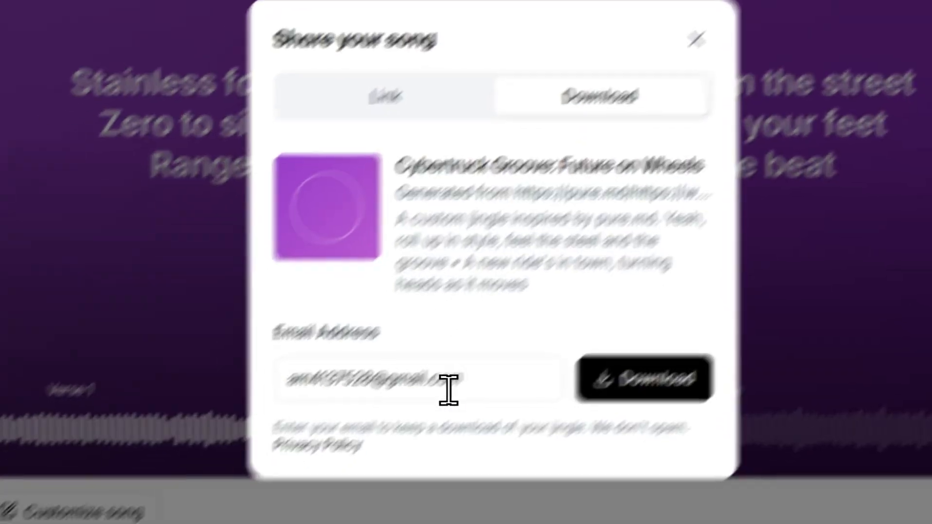
pyautogui.click(495, 379)
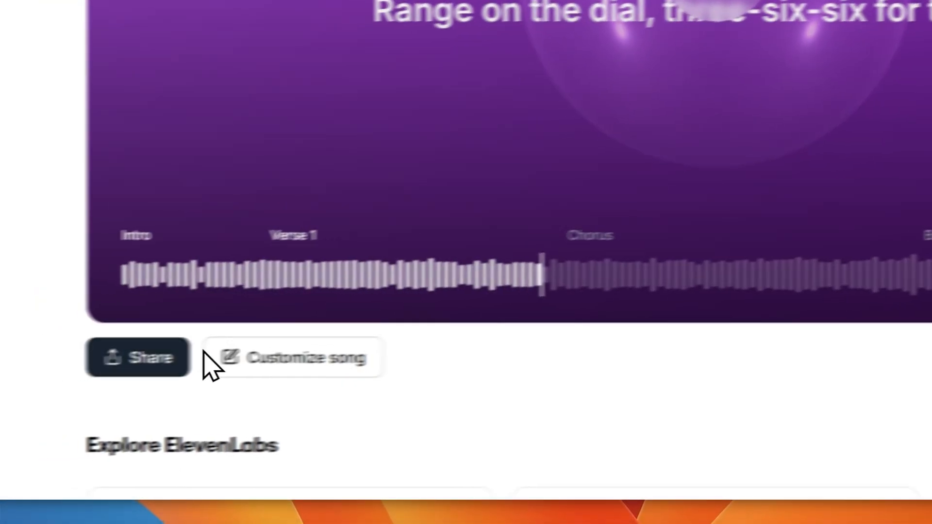
pyautogui.click(136, 358)
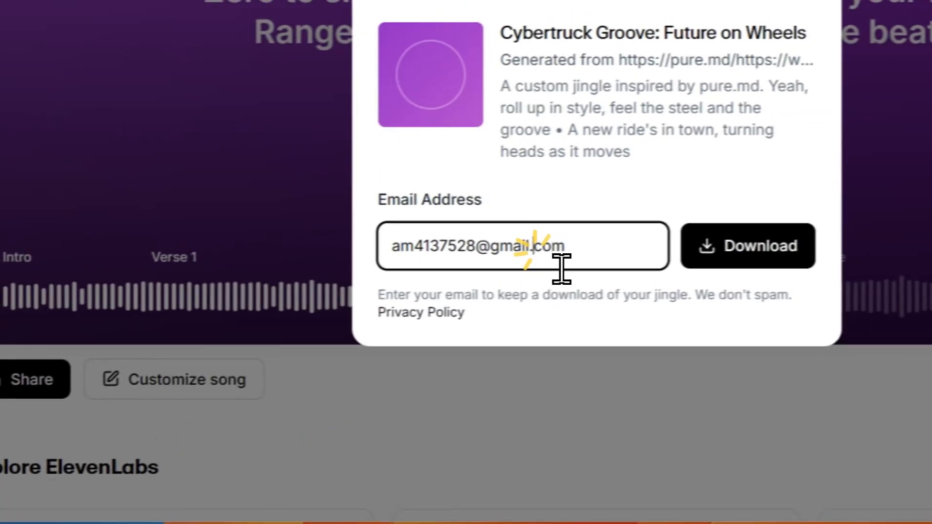
# Replace the email address with the dummy text abeuqwbe, download the song, and close the share dialog
pyautogui.tripleClick(652, 228)
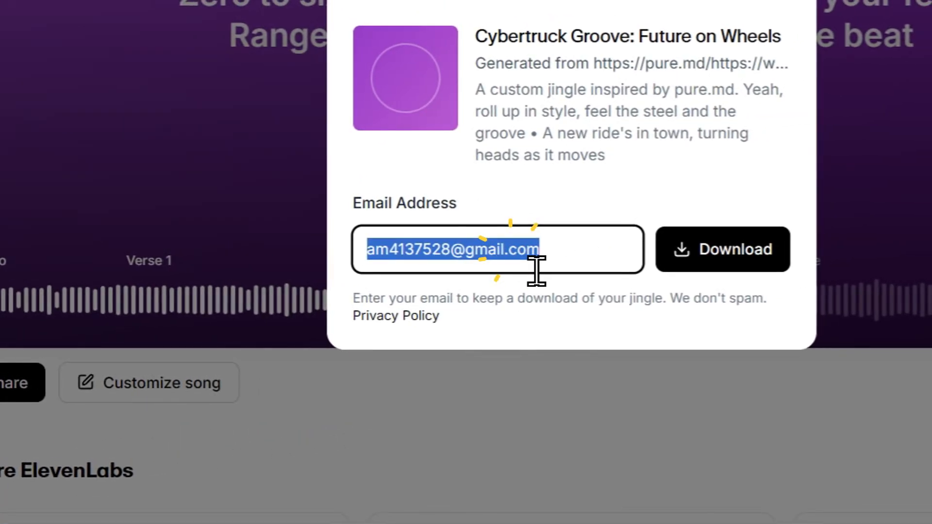
pyautogui.press('BackSpace')
pyautogui.write('abeuqwbe')
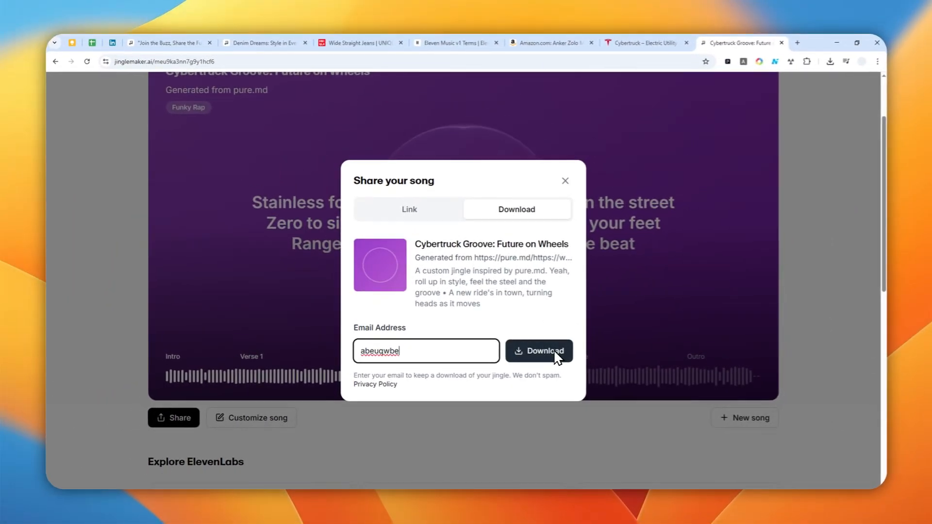
pyautogui.click(556, 356)
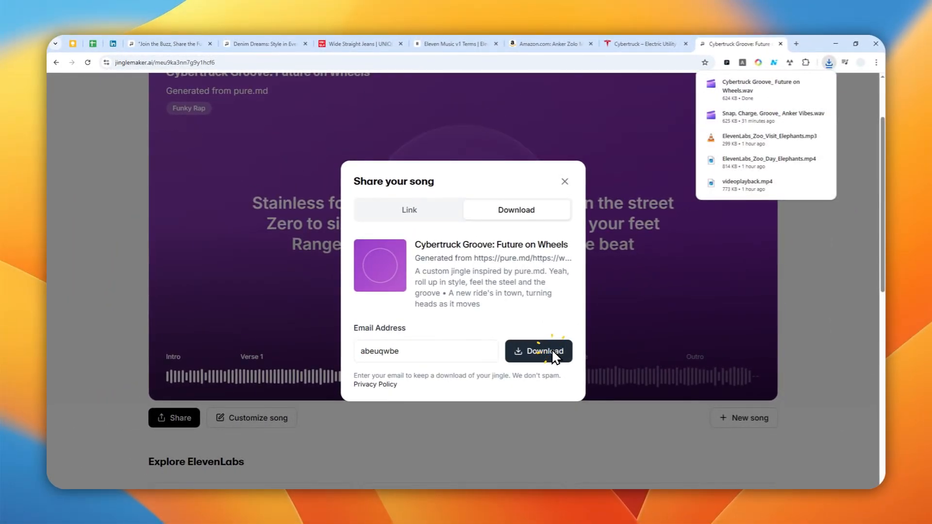
pyautogui.click(564, 181)
pyautogui.scroll(2, 690, 264)
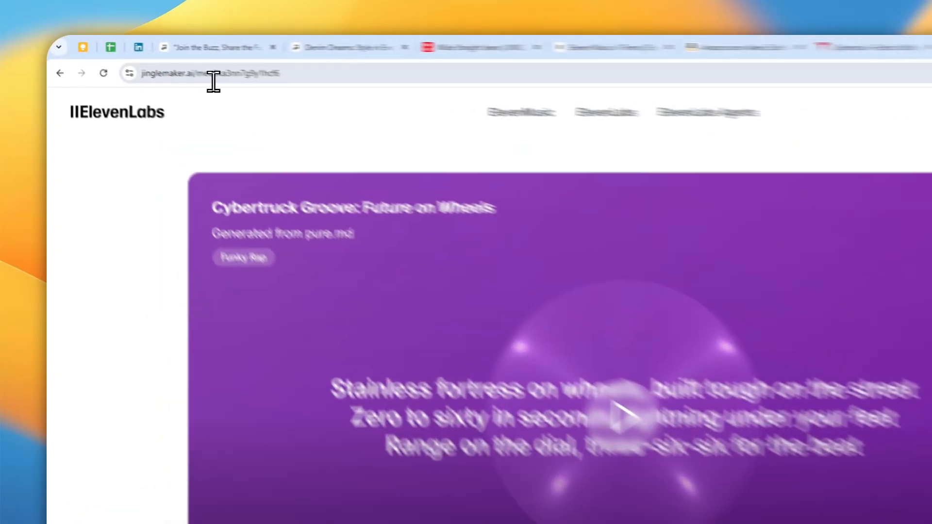
pyautogui.moveTo(152, 62); pyautogui.dragTo(84, 63)
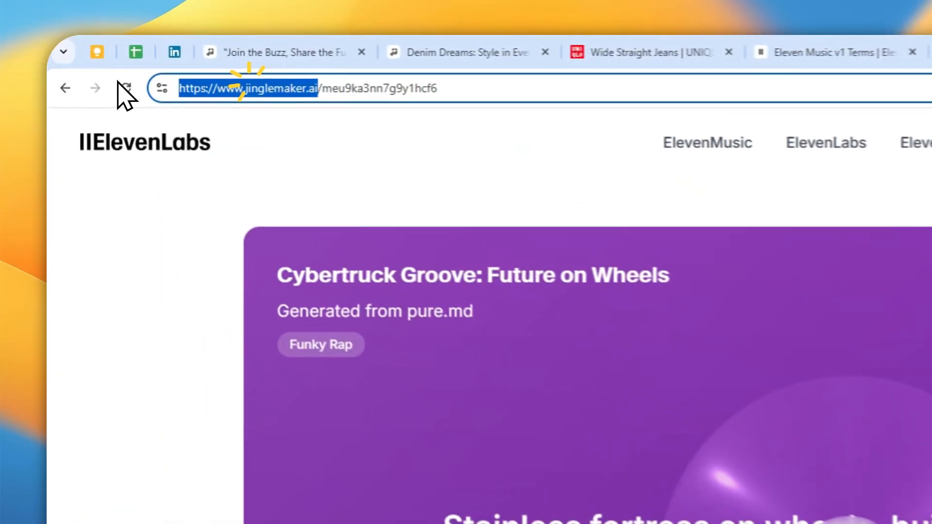